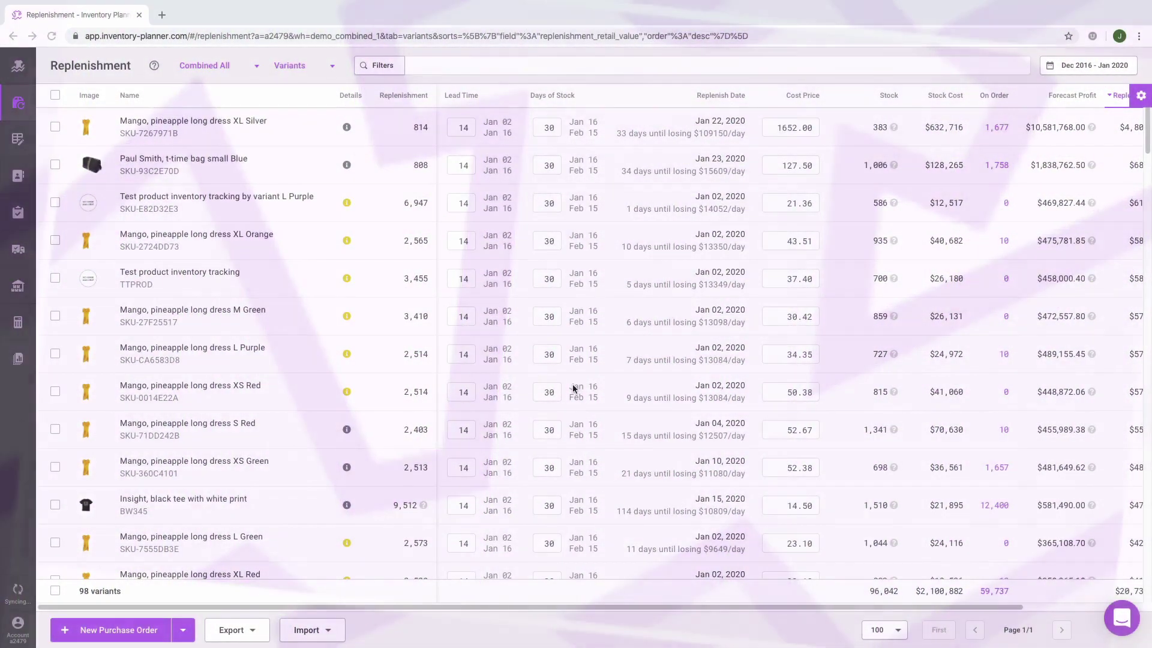
Select the Mango XL Silver dress and the Paul Smith small blue bag variants for ordering
click(55, 126)
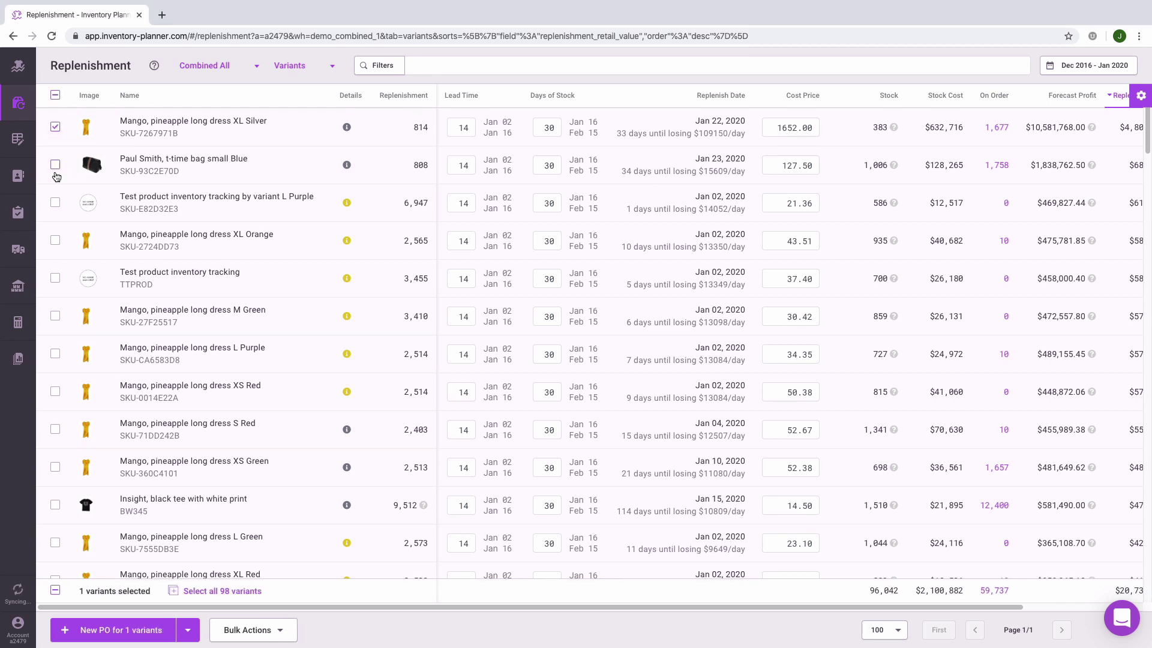
click(55, 172)
Create a purchase order for the three variants with FBA US as destination warehouse
click(54, 640)
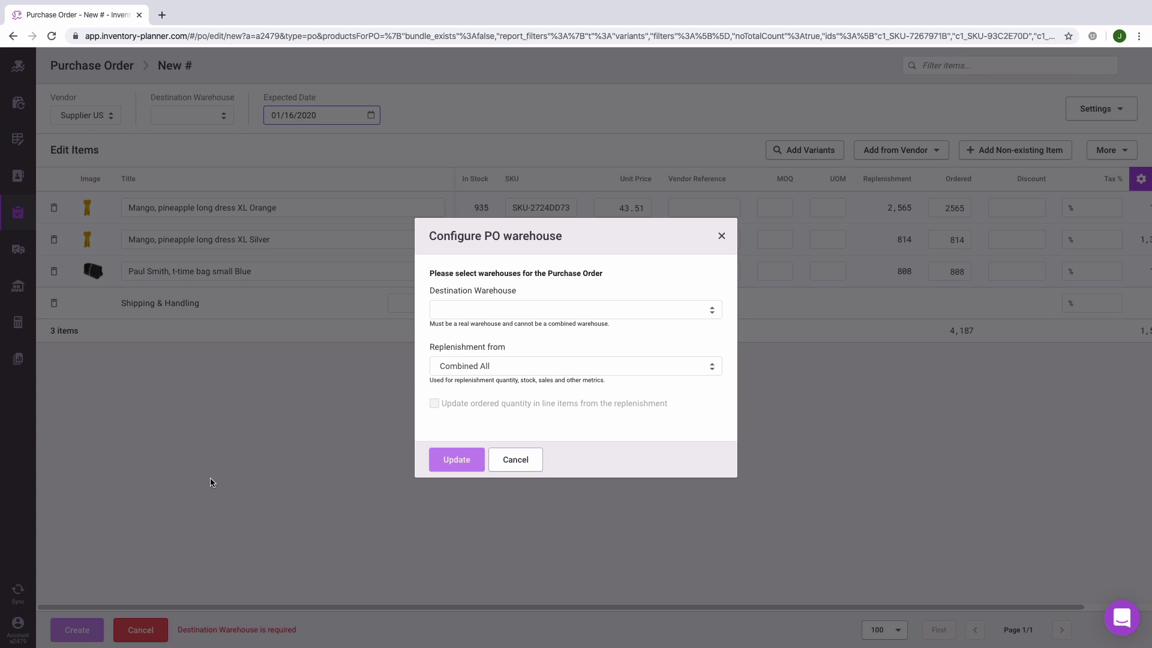
click(619, 317)
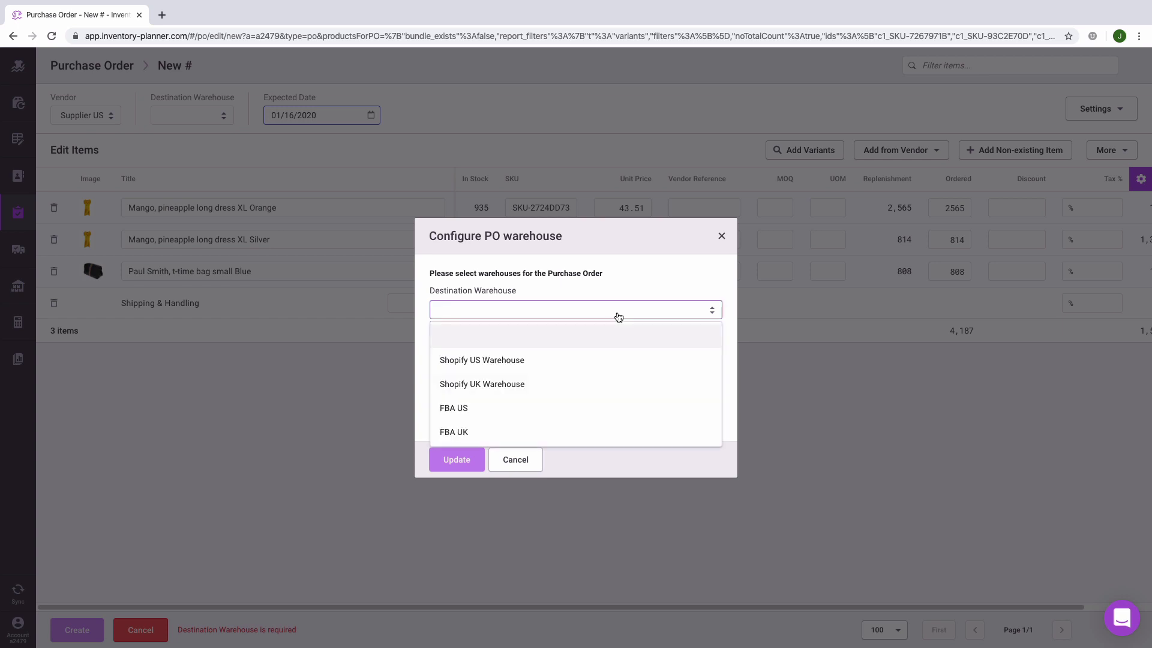
click(592, 408)
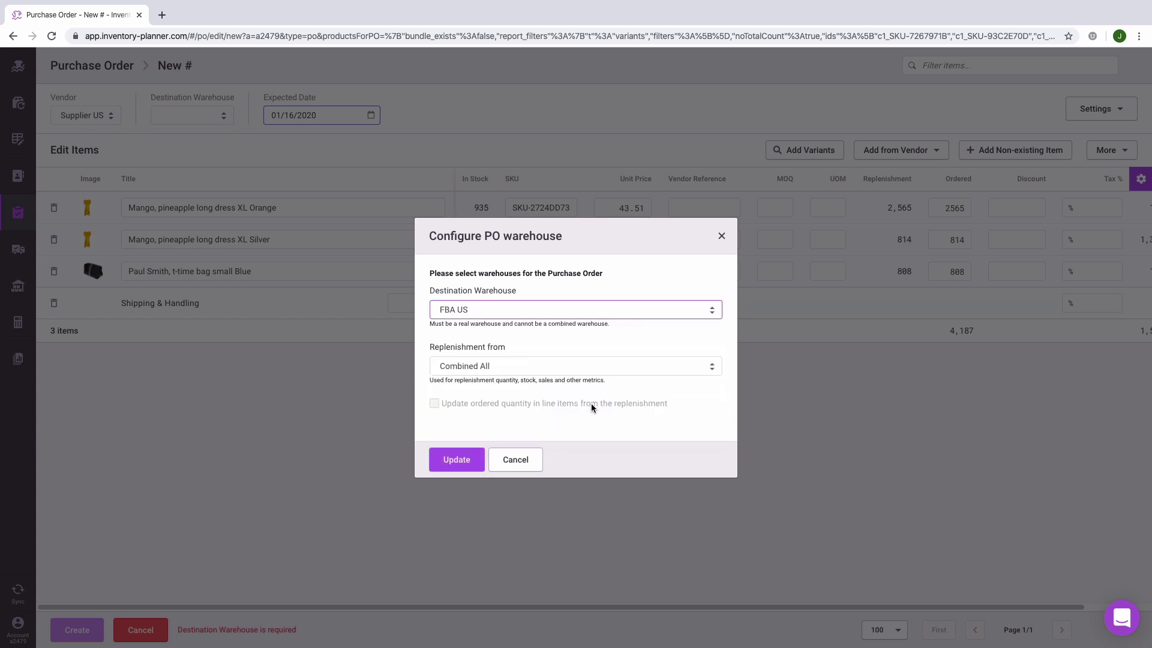
click(456, 460)
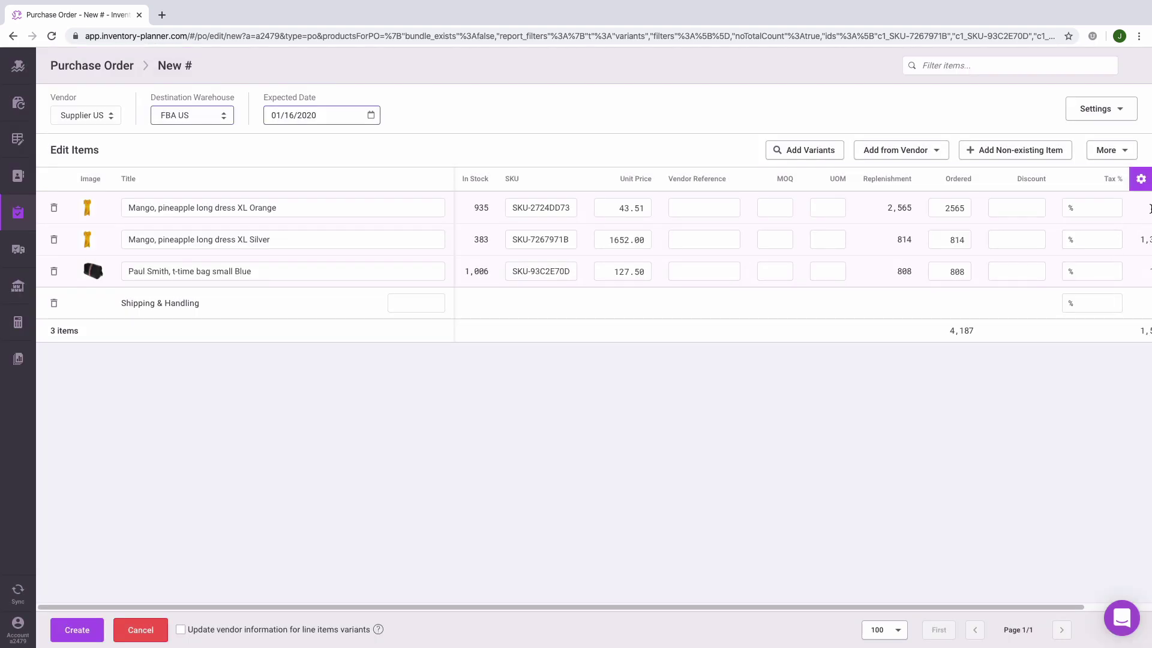
Add the CBM column to the order's items table, positioned right after In Stock
click(1142, 180)
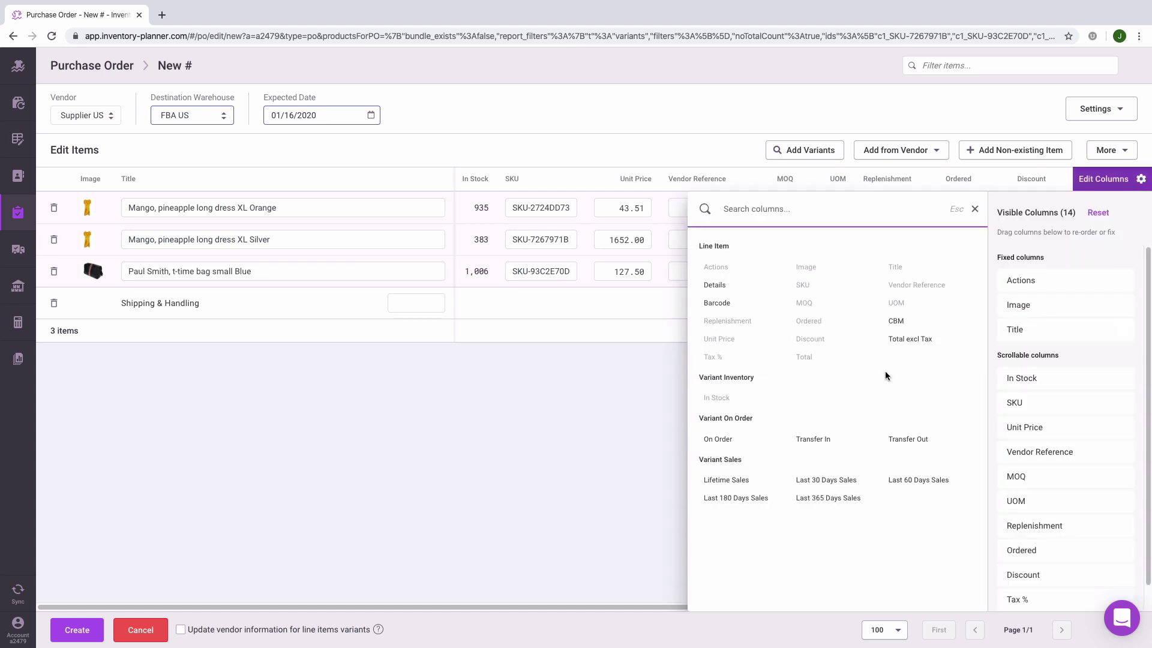
click(897, 322)
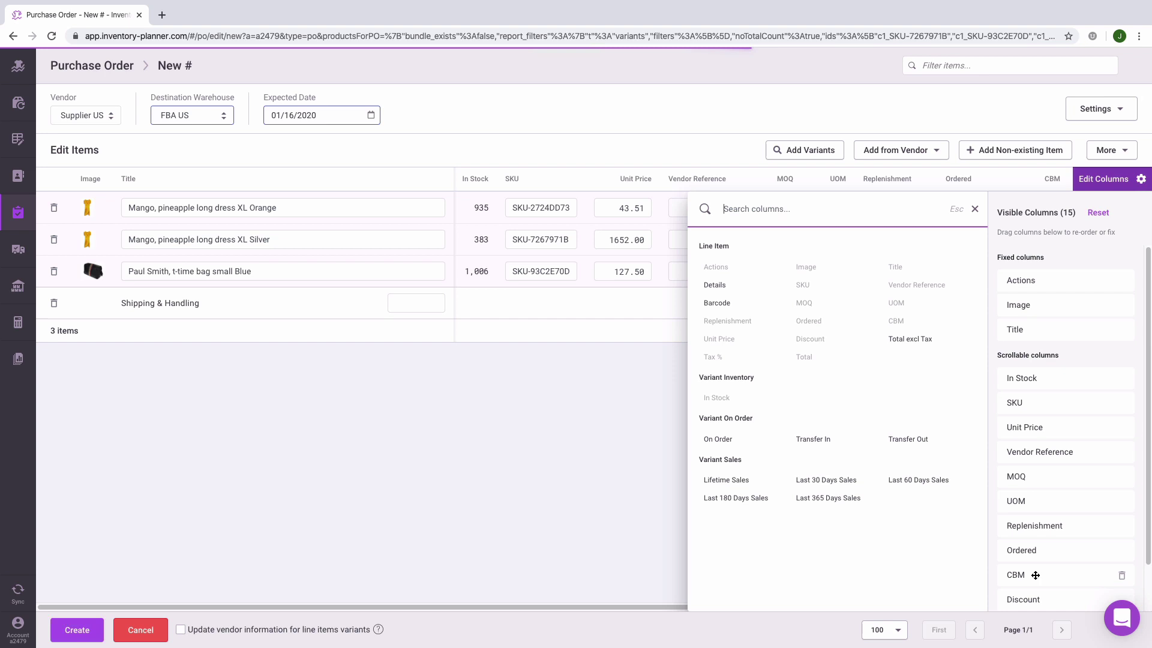
drag(1030, 575, 1037, 404)
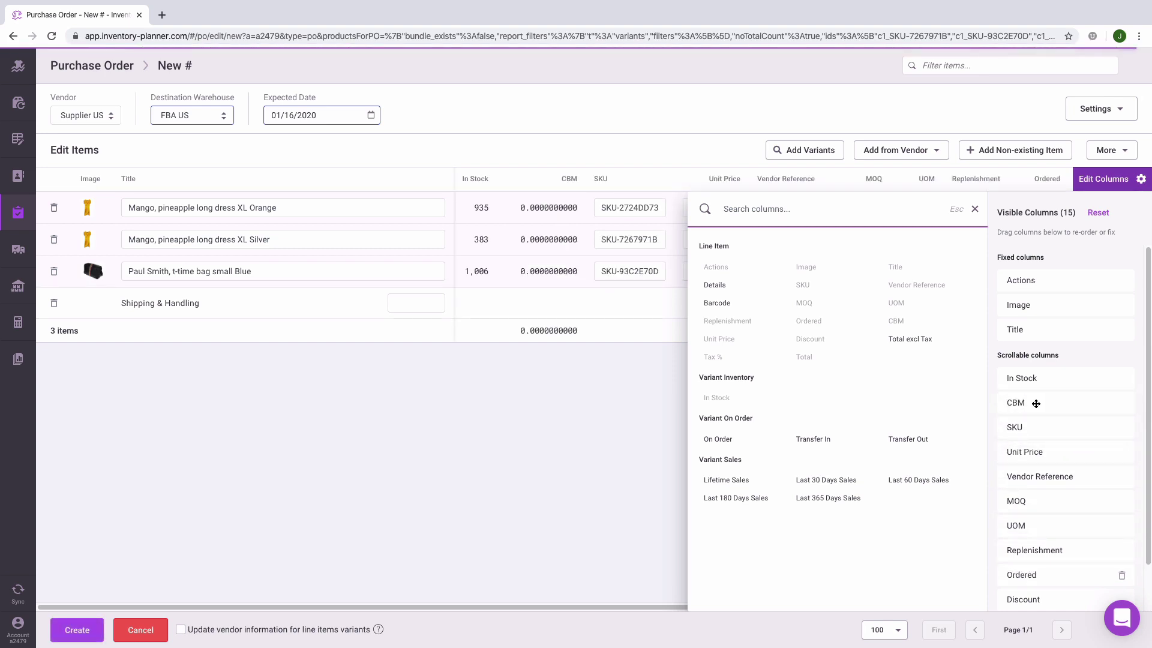
click(1140, 179)
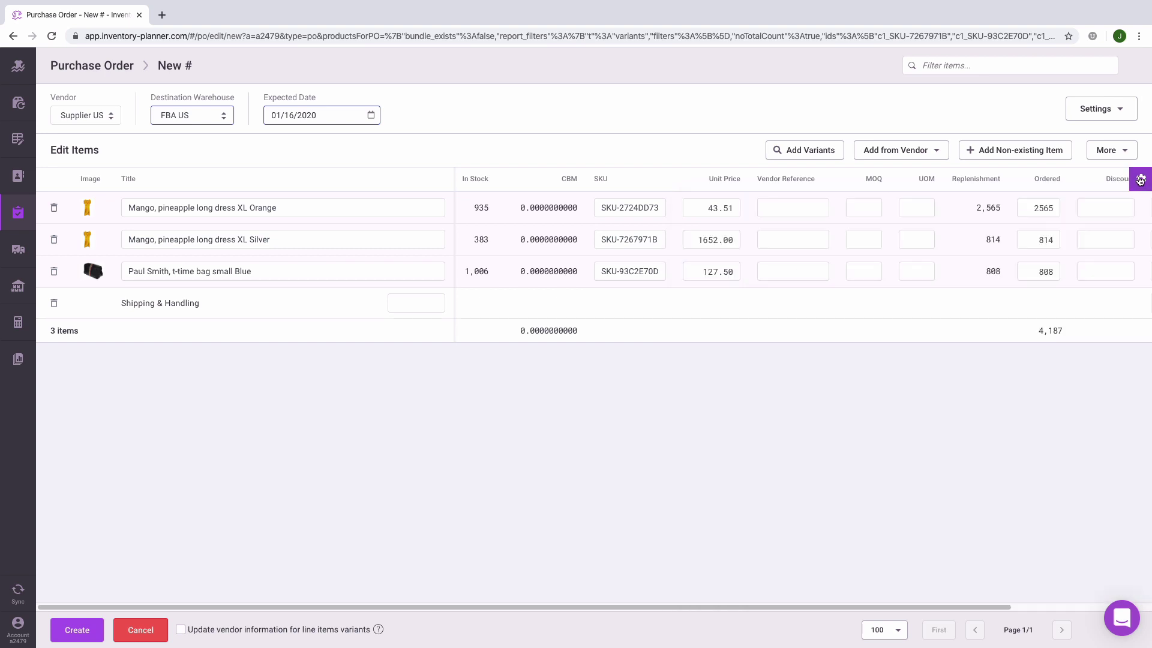
Review the purchase order settings, leaving the type unchanged and keeping status OPEN
click(1108, 114)
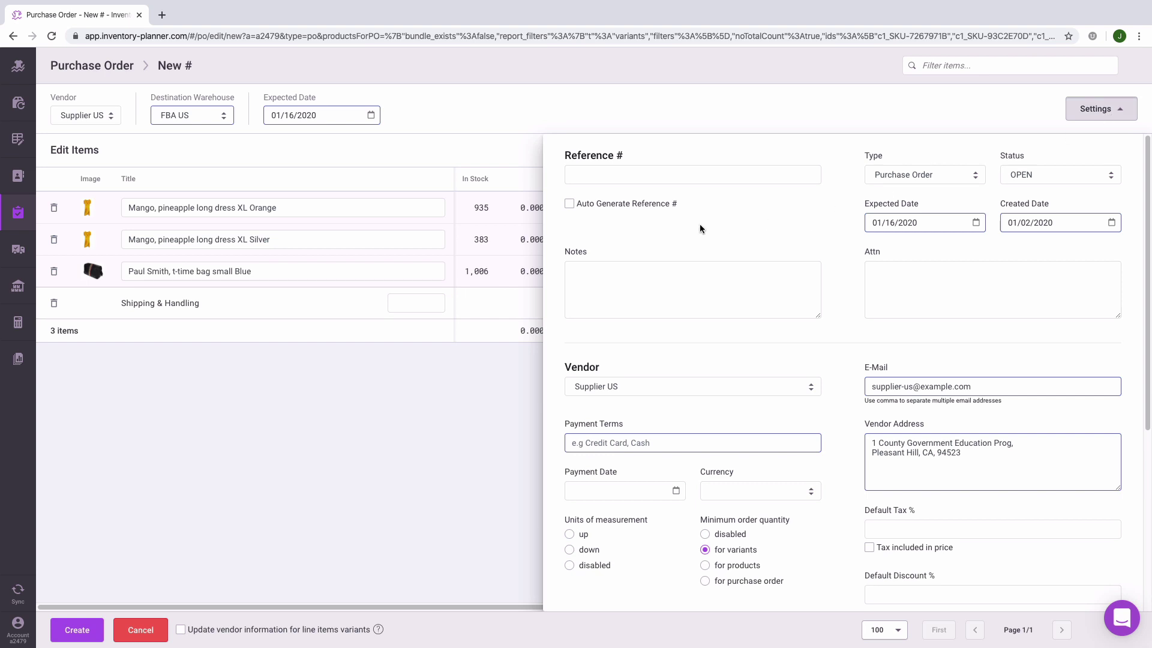
click(682, 177)
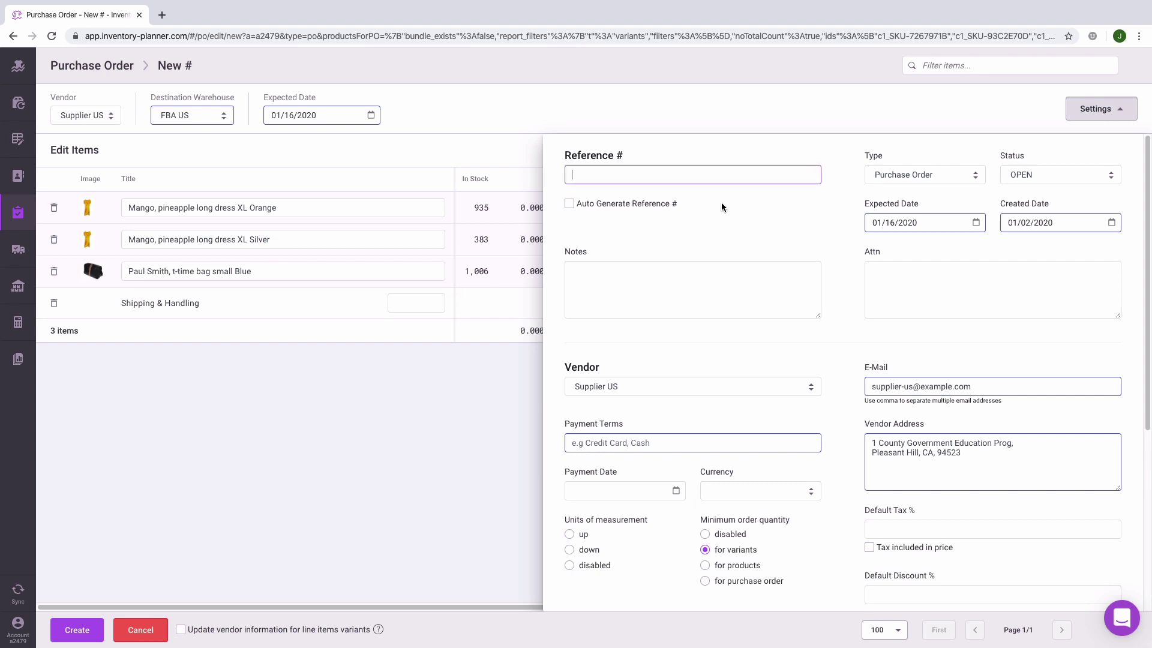
click(910, 175)
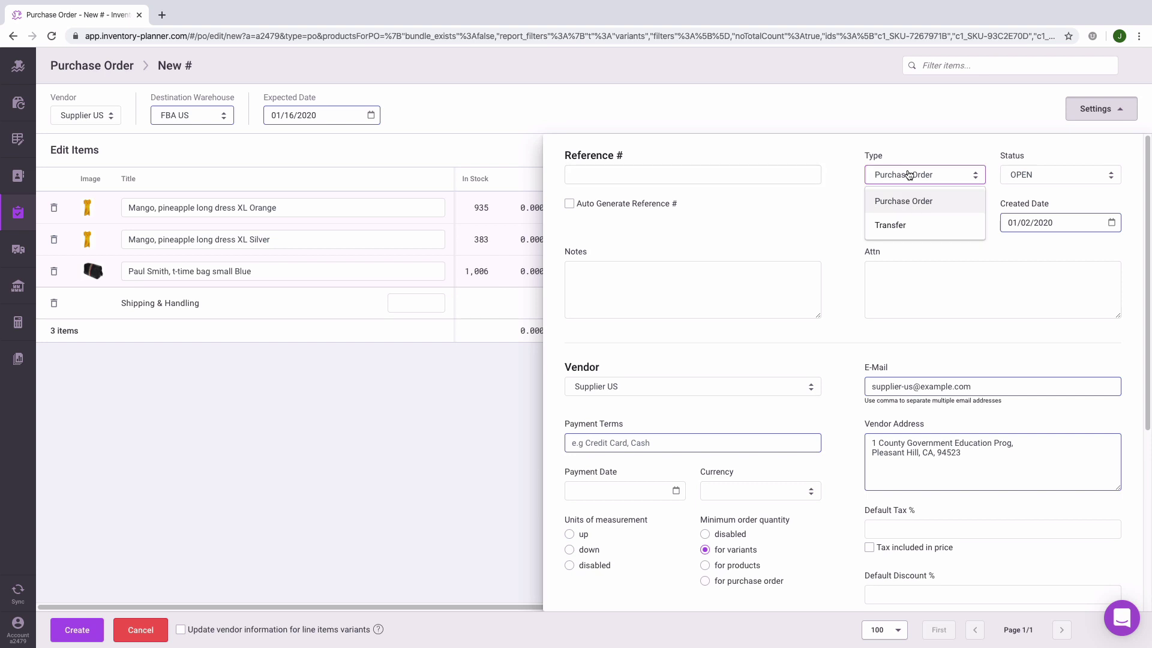
click(1030, 174)
click(1030, 175)
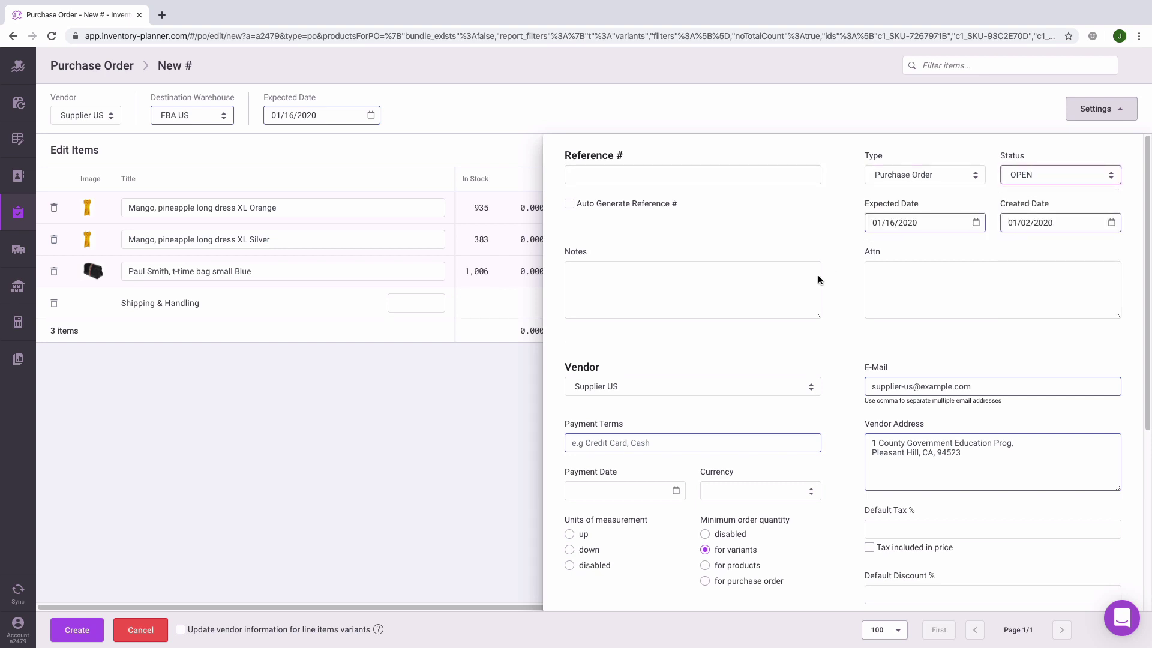
click(687, 309)
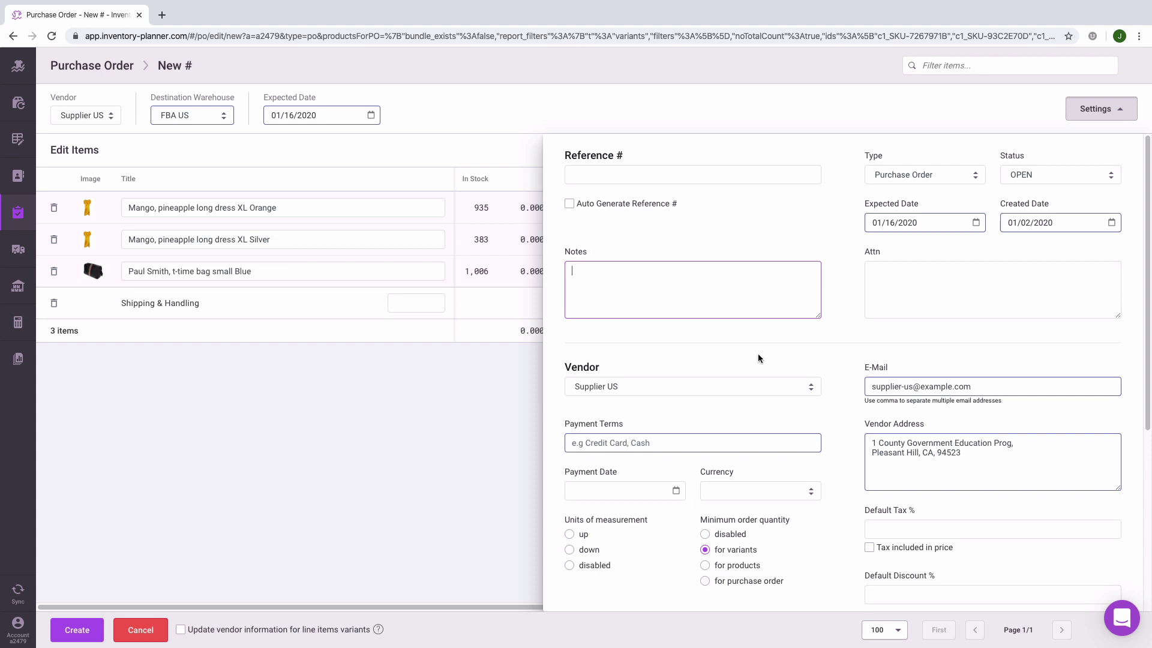
Set units of measurement to round up, leaving discount and tax as they are
scroll(844, 381, down, 2)
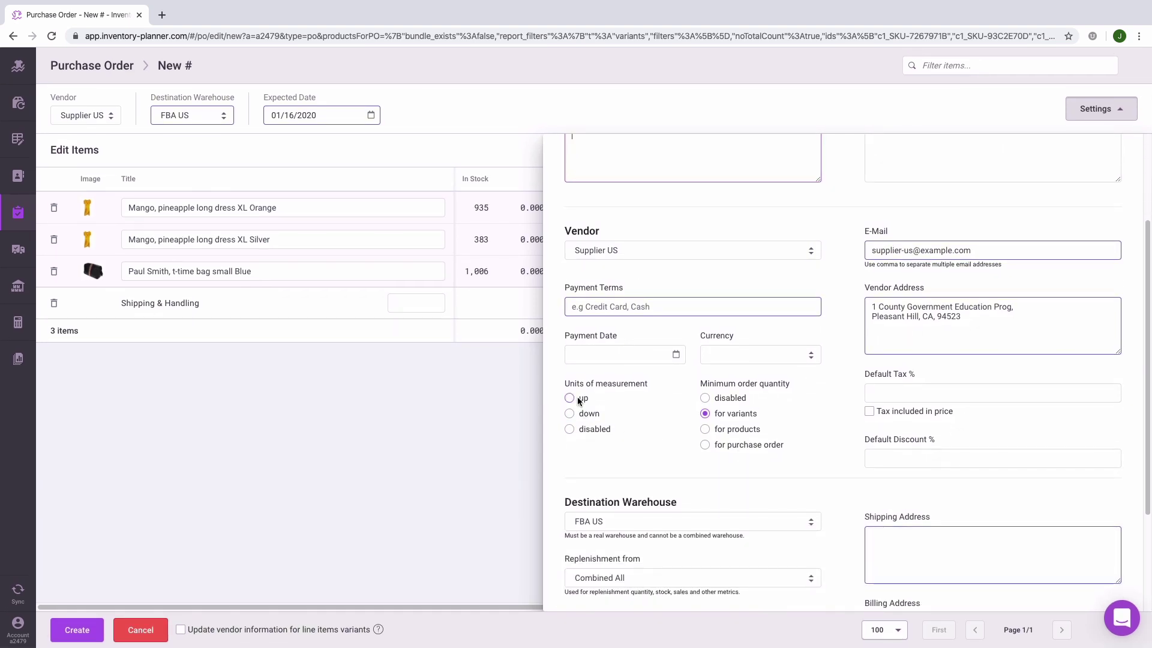
click(569, 399)
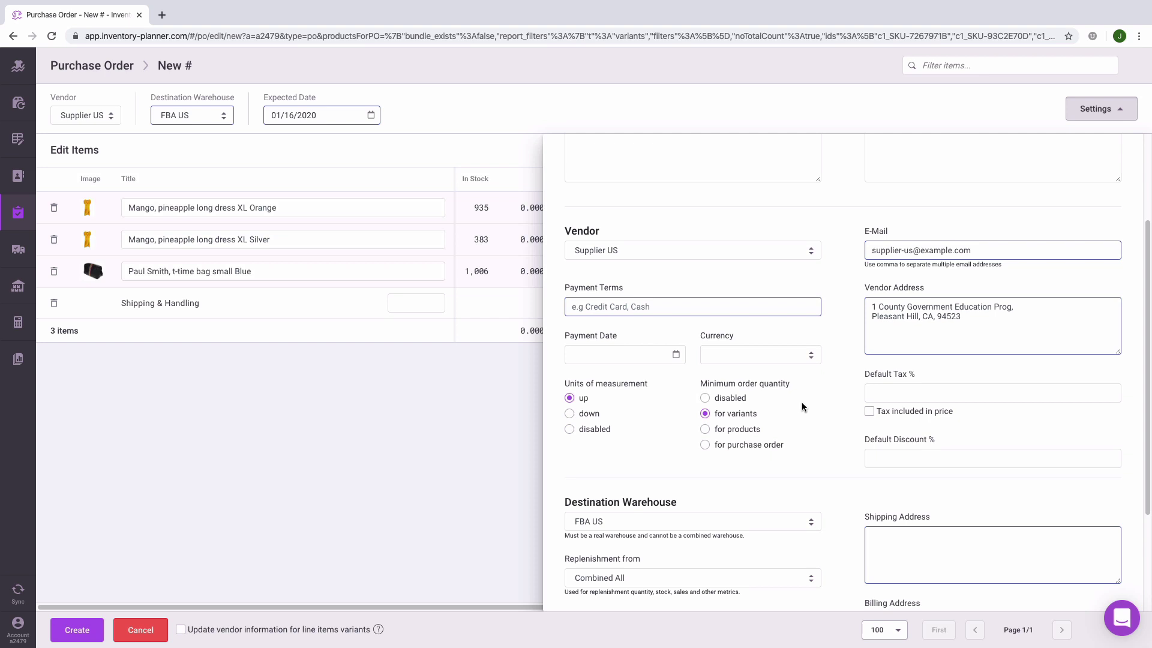
click(876, 458)
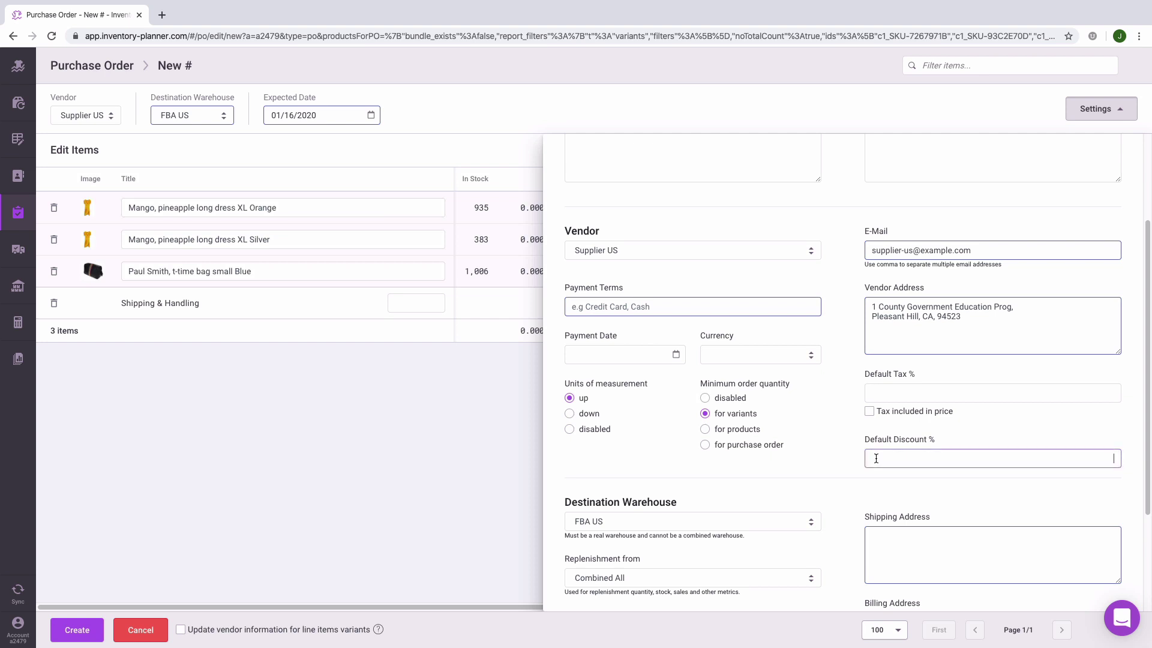
click(897, 396)
scroll(804, 463, down, 3)
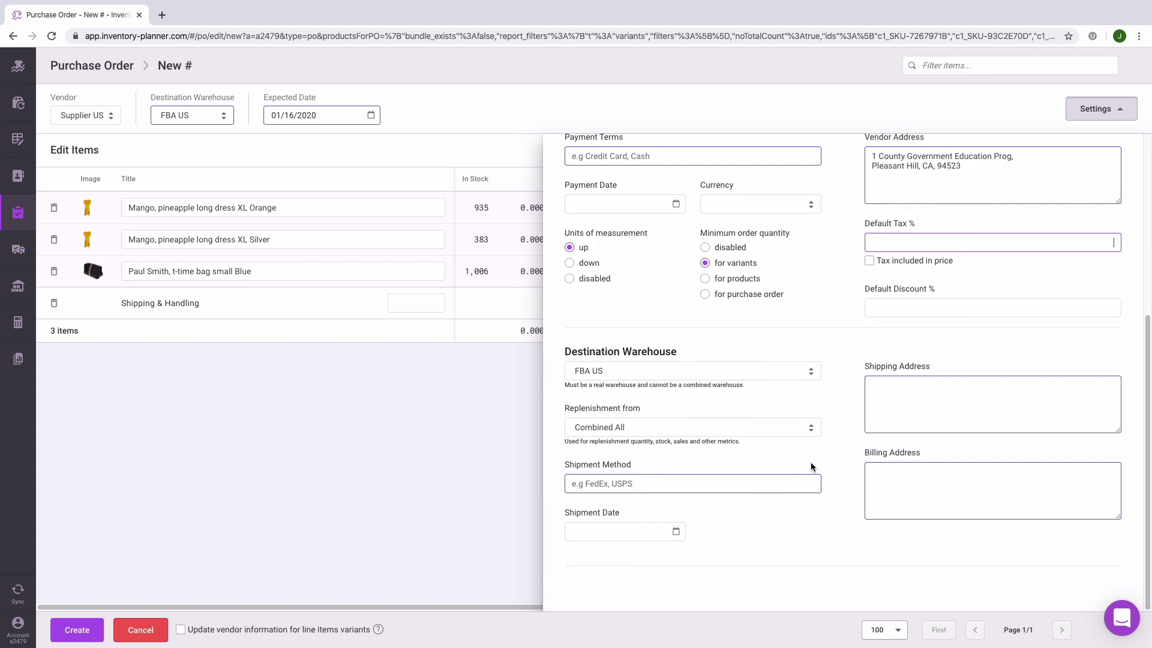
click(69, 575)
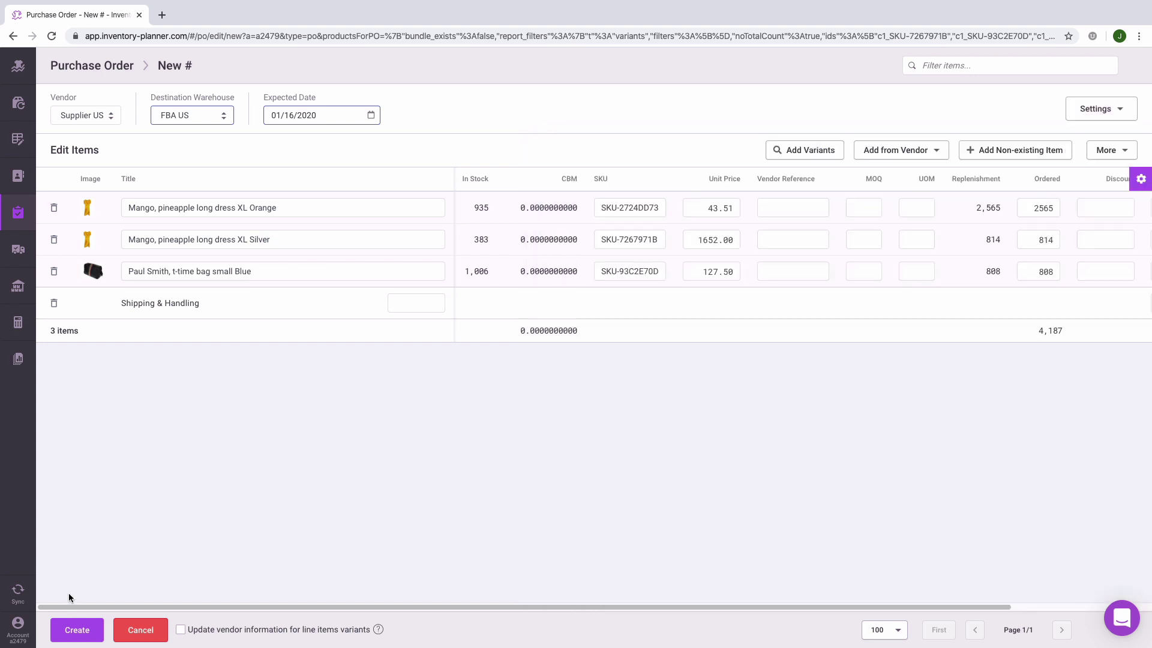
Create purchase order #686 and request saving it to Amazon US (demo amazon)
click(72, 630)
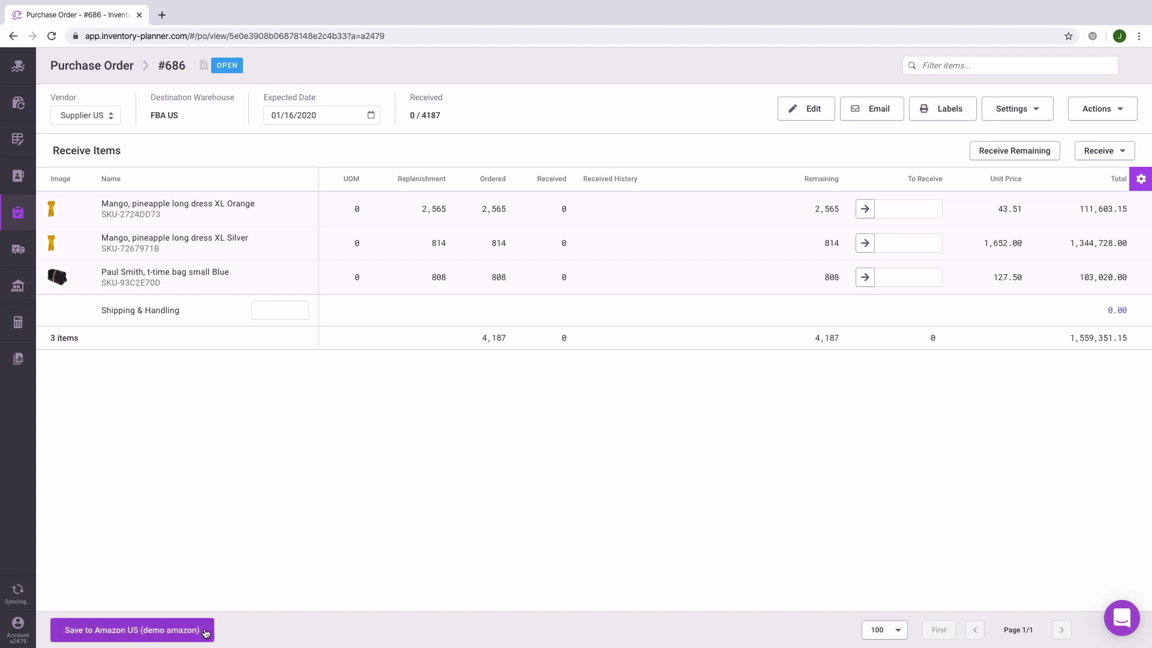
click(206, 633)
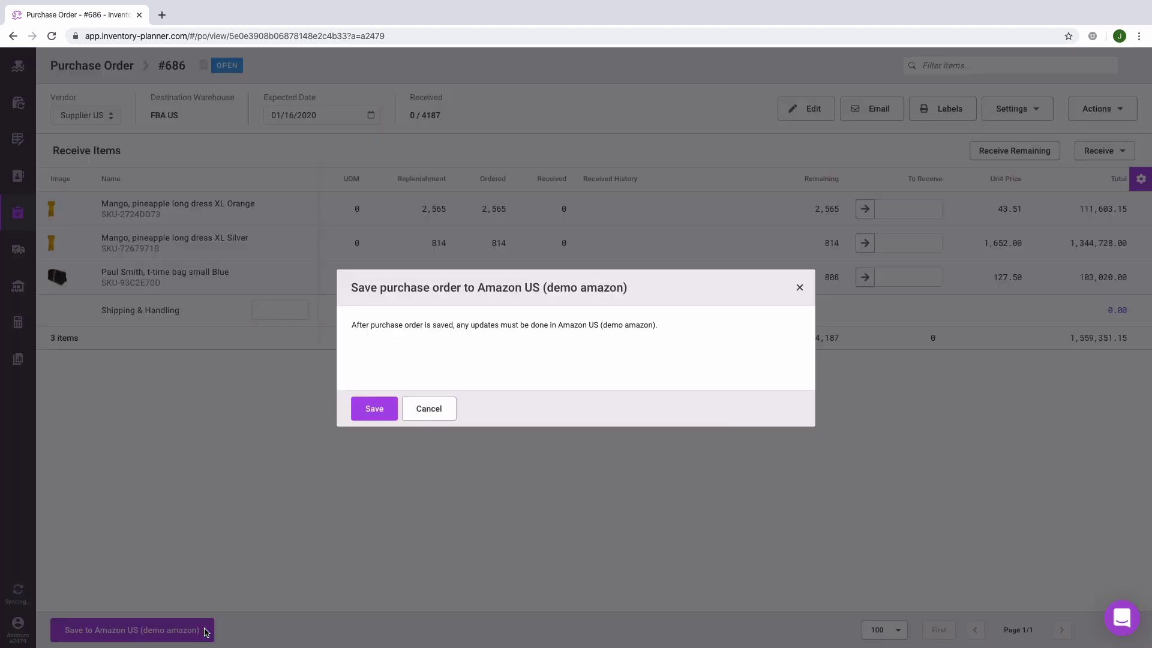
Cancel the Amazon save and review the supplier email, keeping the Default template
click(429, 408)
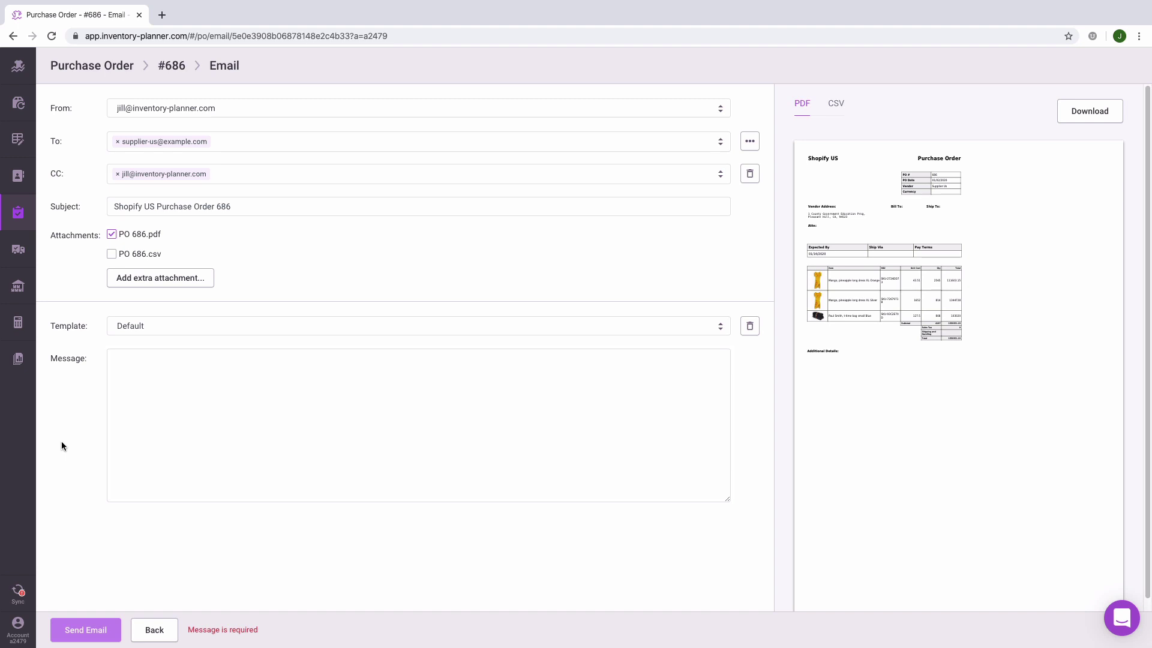
click(180, 330)
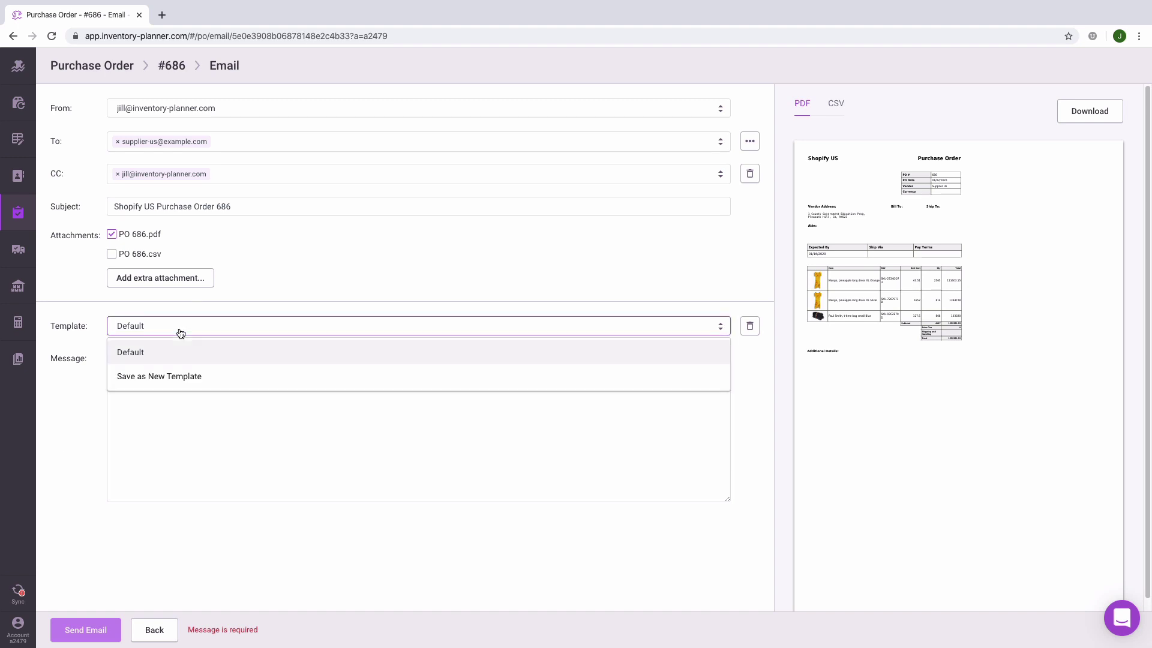
click(180, 333)
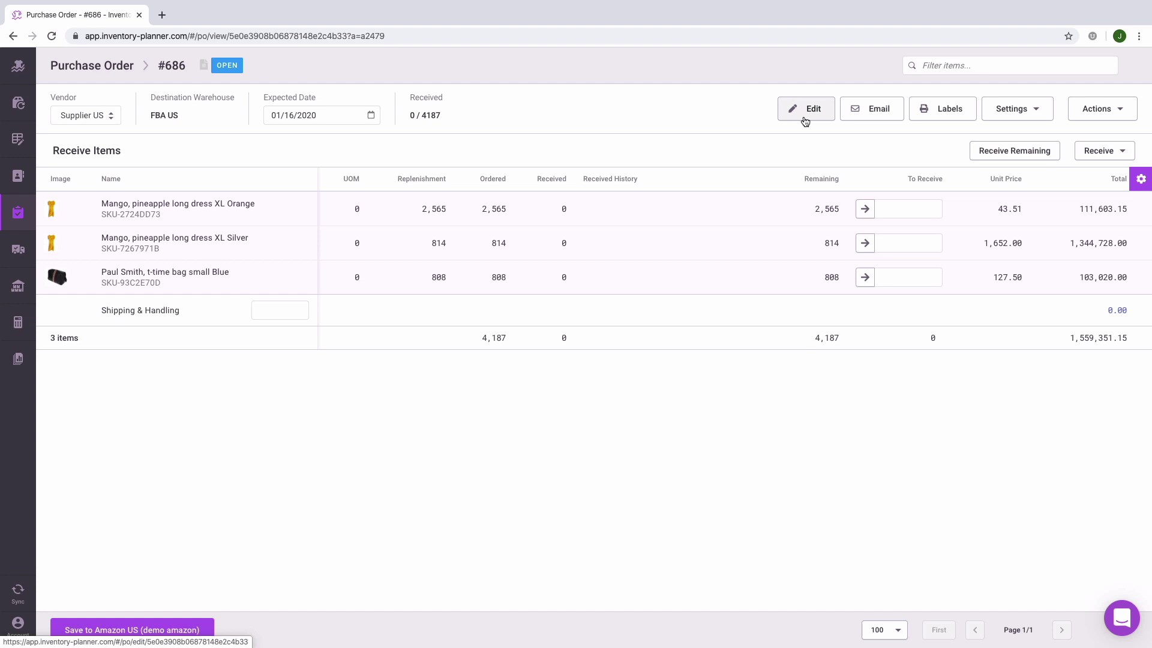
click(1089, 117)
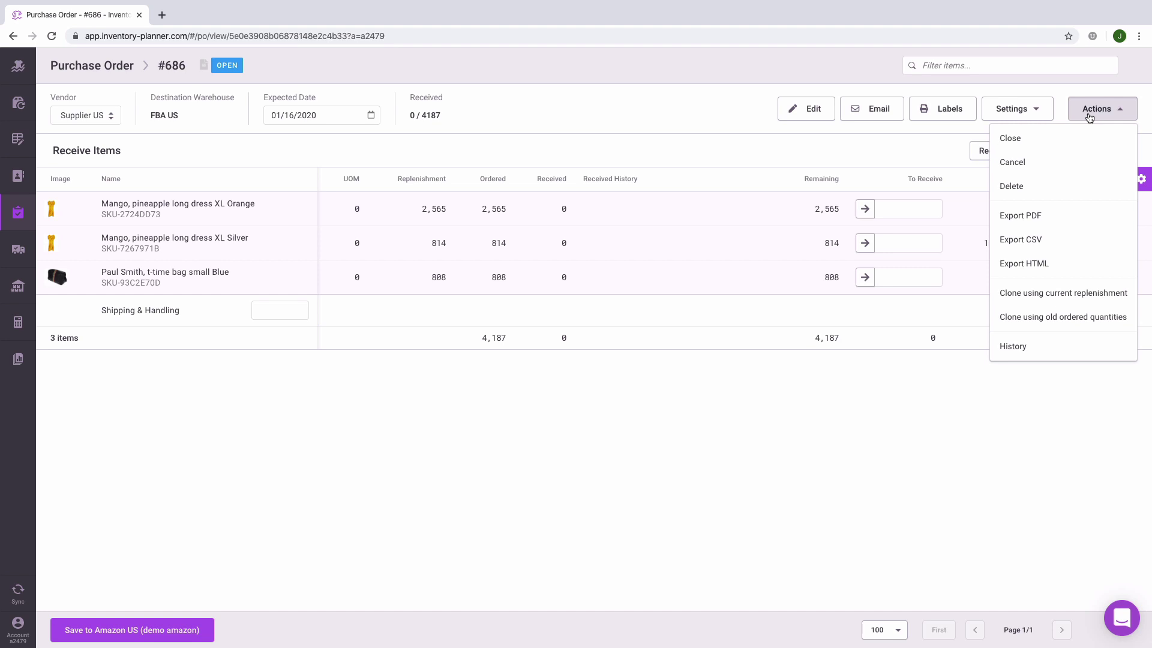
click(682, 136)
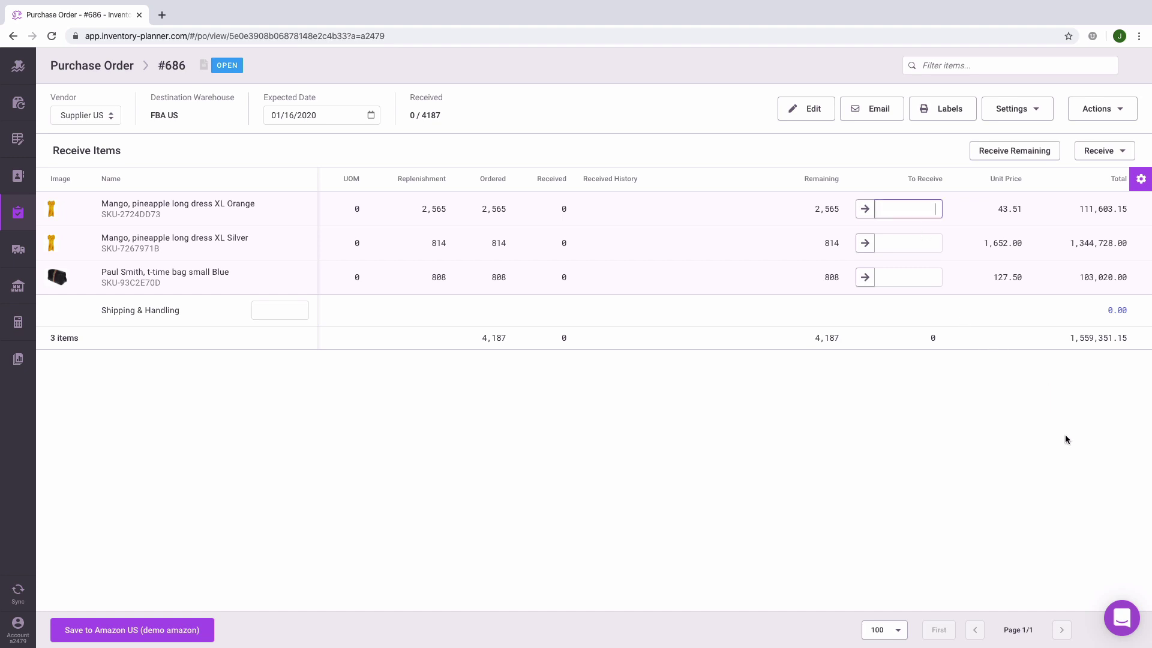
Receive 2565 XL Orange dresses, then receive all remaining units and save, closing #686
text(2565)
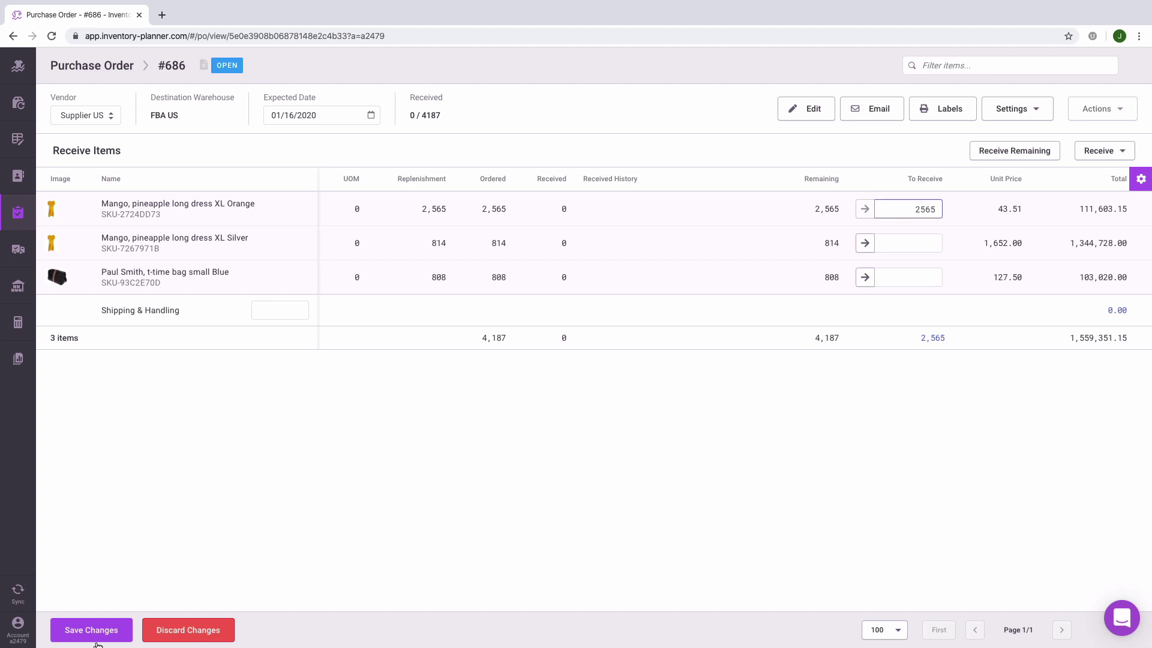
click(90, 635)
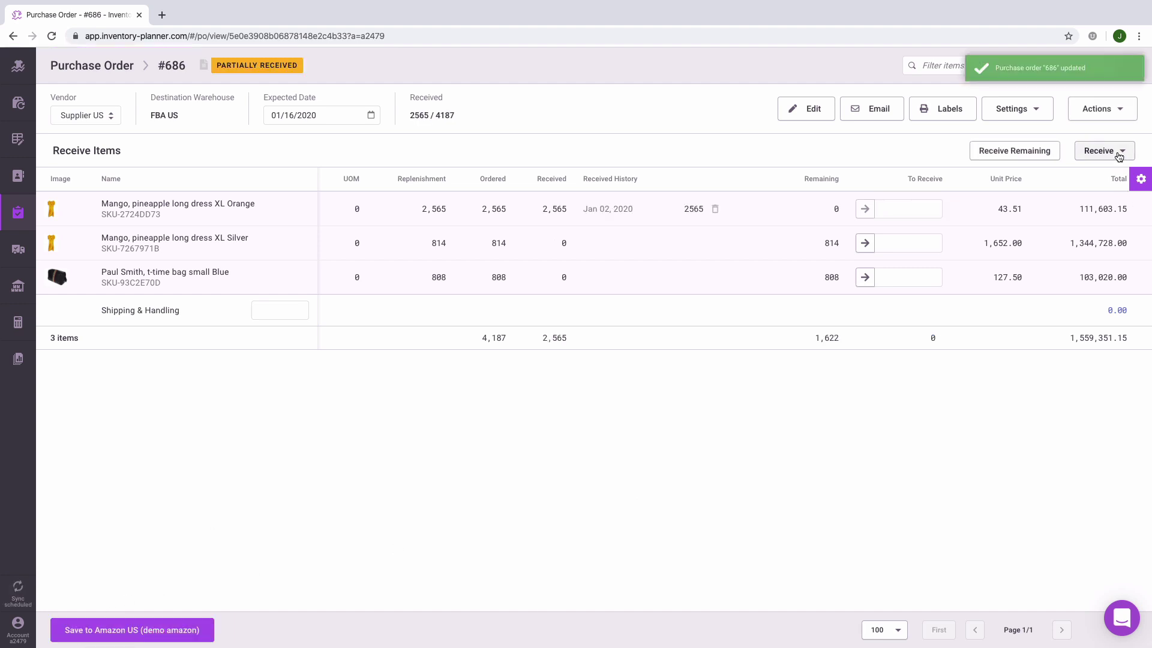
click(1118, 153)
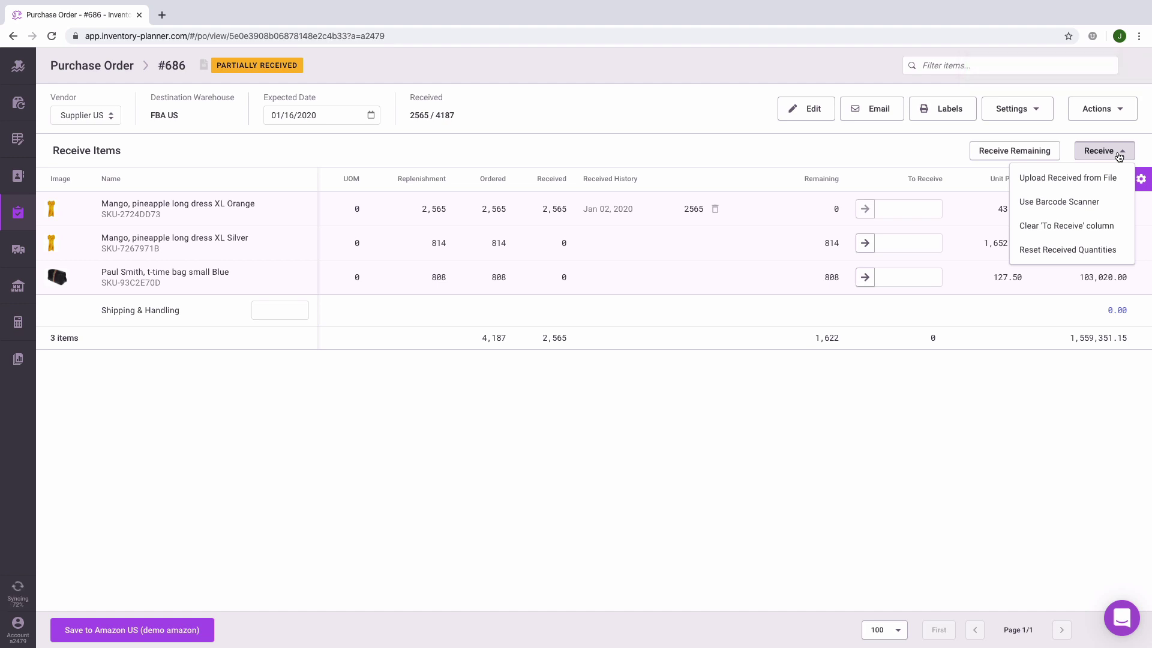
click(1119, 155)
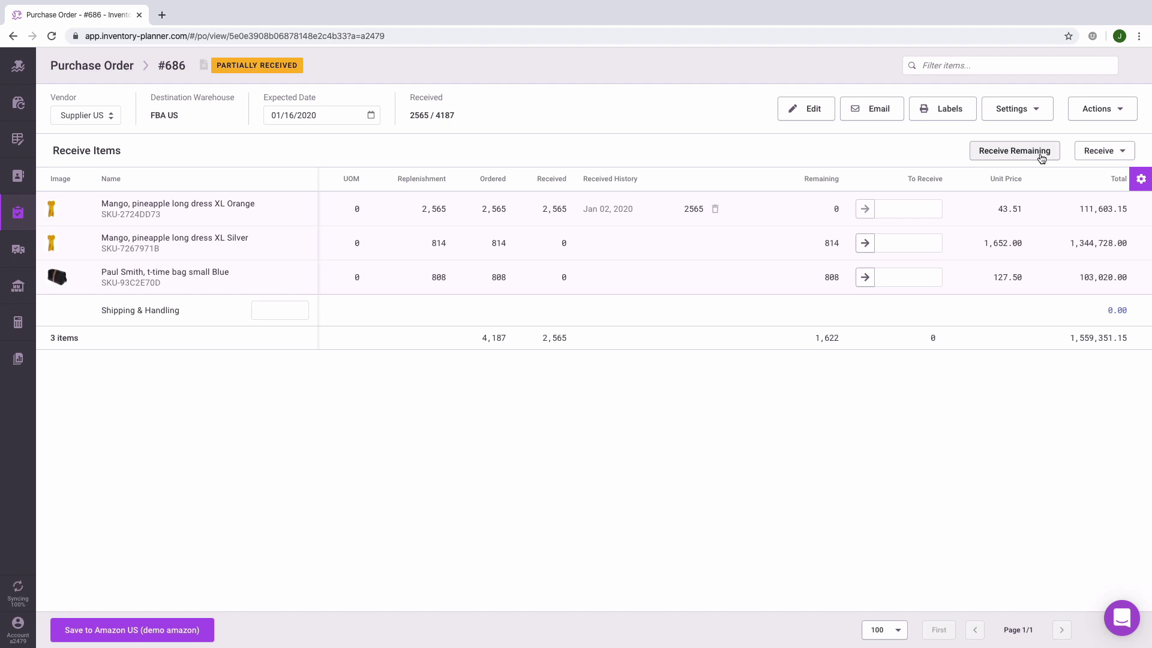
click(1041, 158)
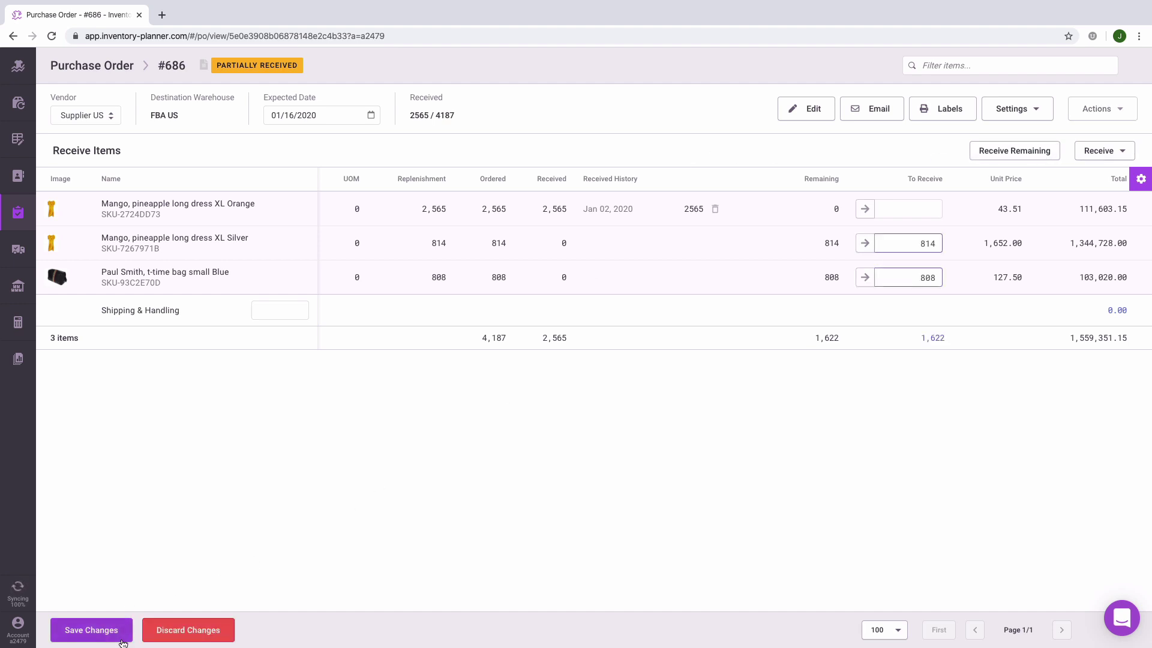
click(122, 637)
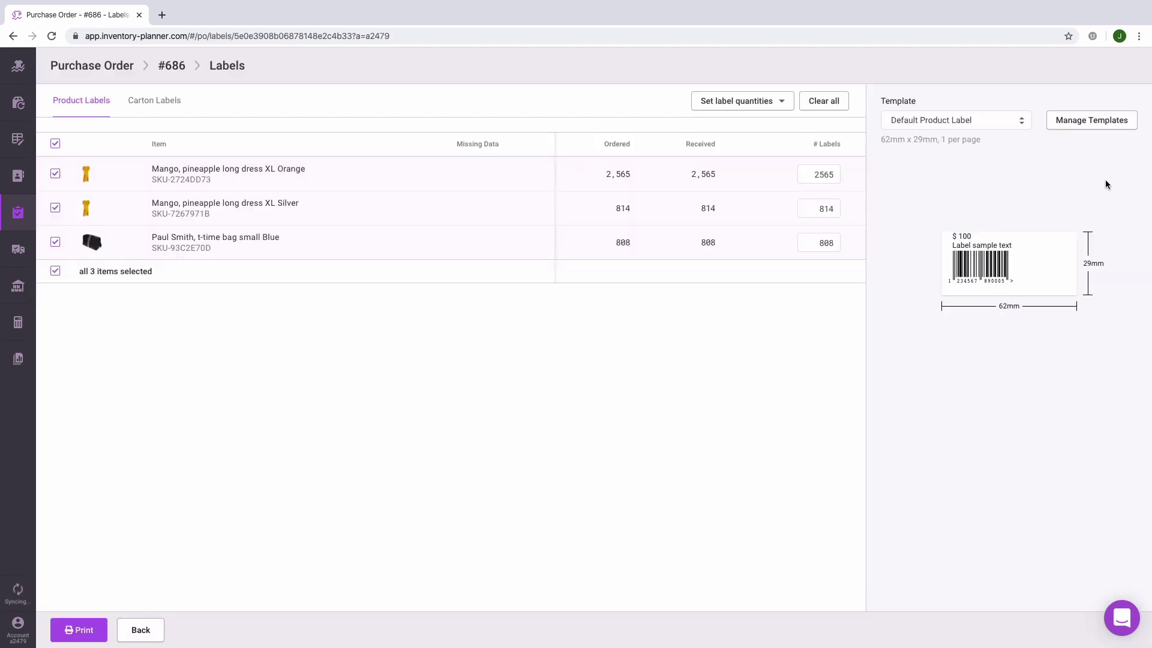
Open the Default Product Label template settings (62 × 29 mm) via Manage Templates
click(1079, 122)
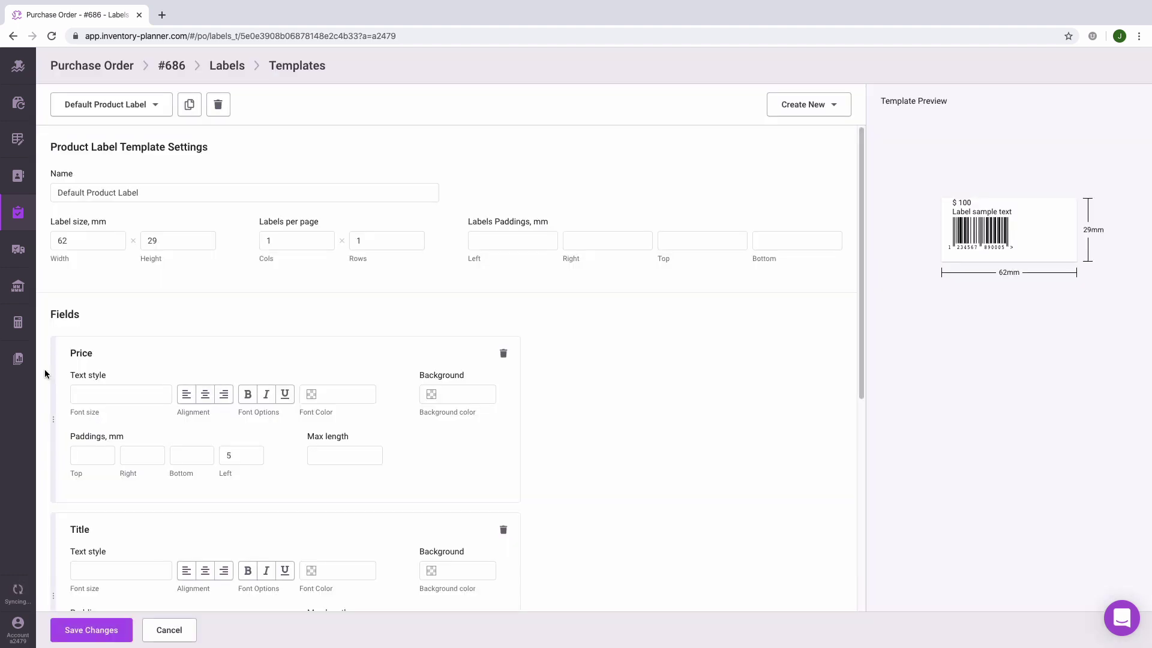
Scroll through the label template's fields and check the Add Field options without changing anything
scroll(45, 370, down, 3)
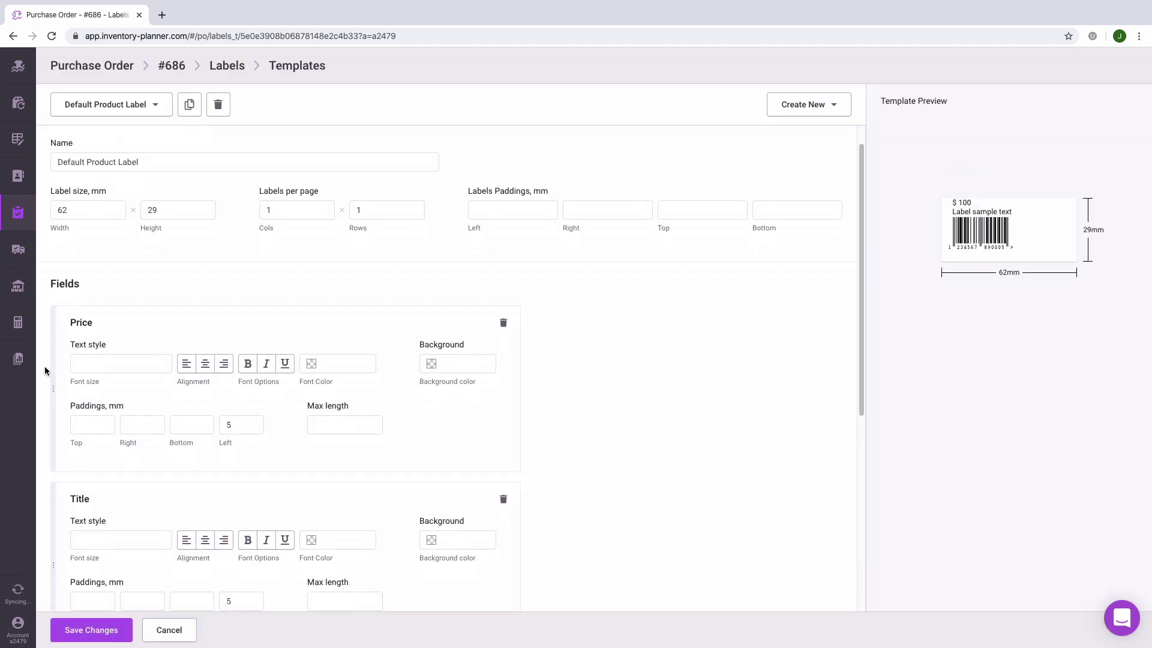
scroll(44, 371, down, 4)
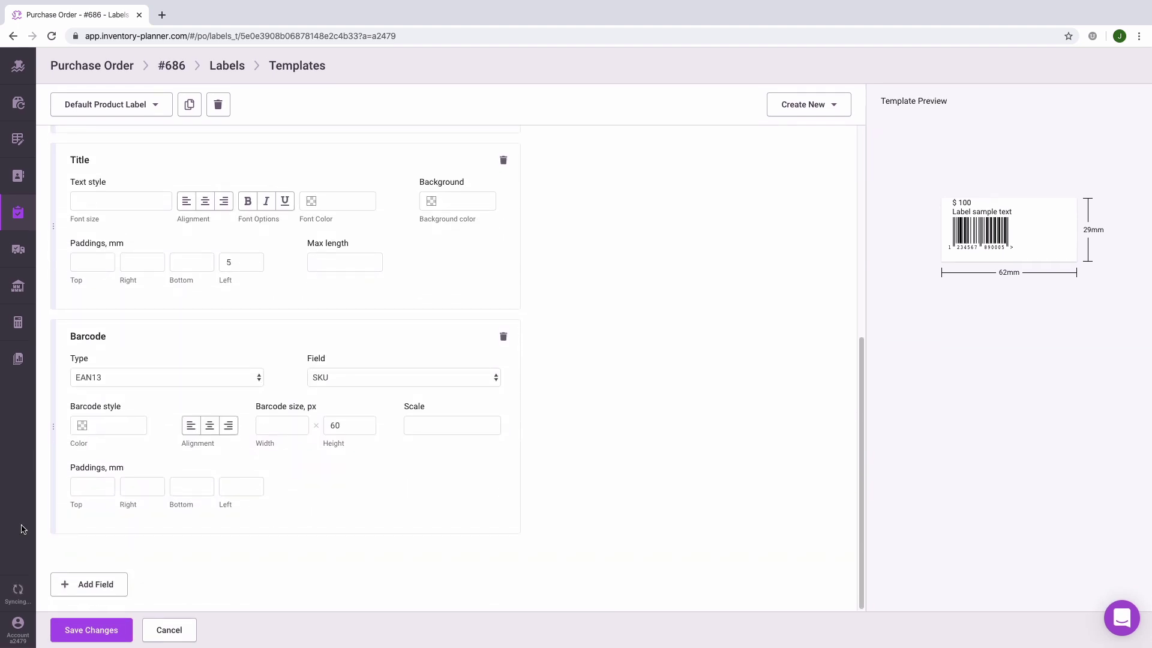
click(96, 585)
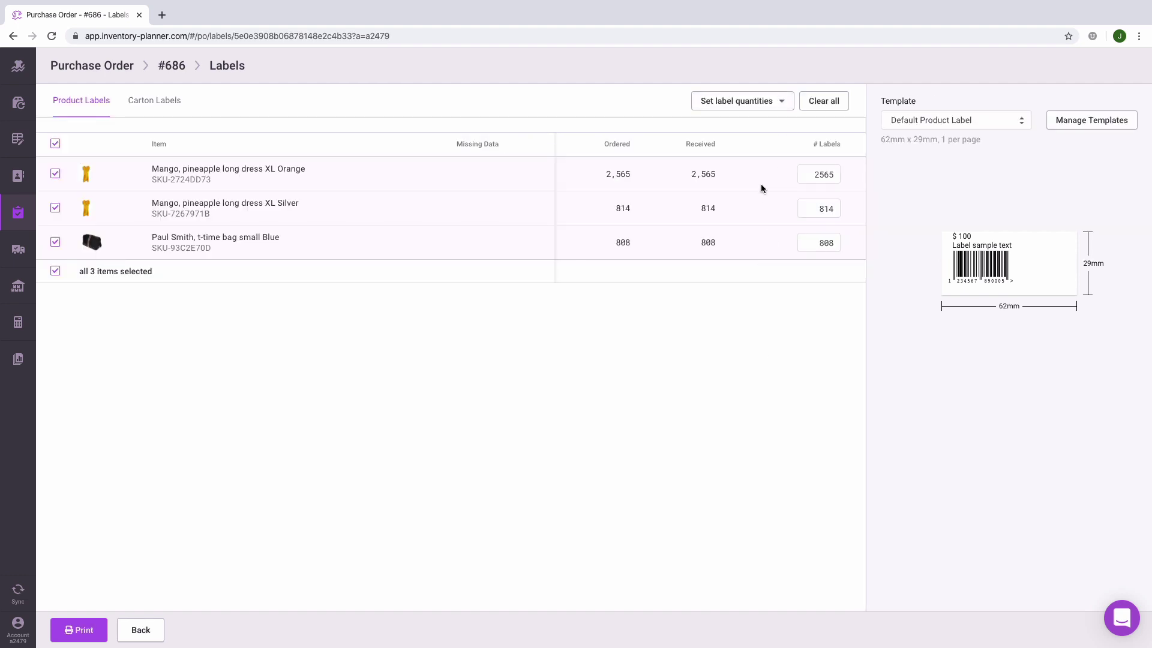
Change the XL Orange dress's # Labels from 2565 to 1, leaving 814 and 808
click(779, 103)
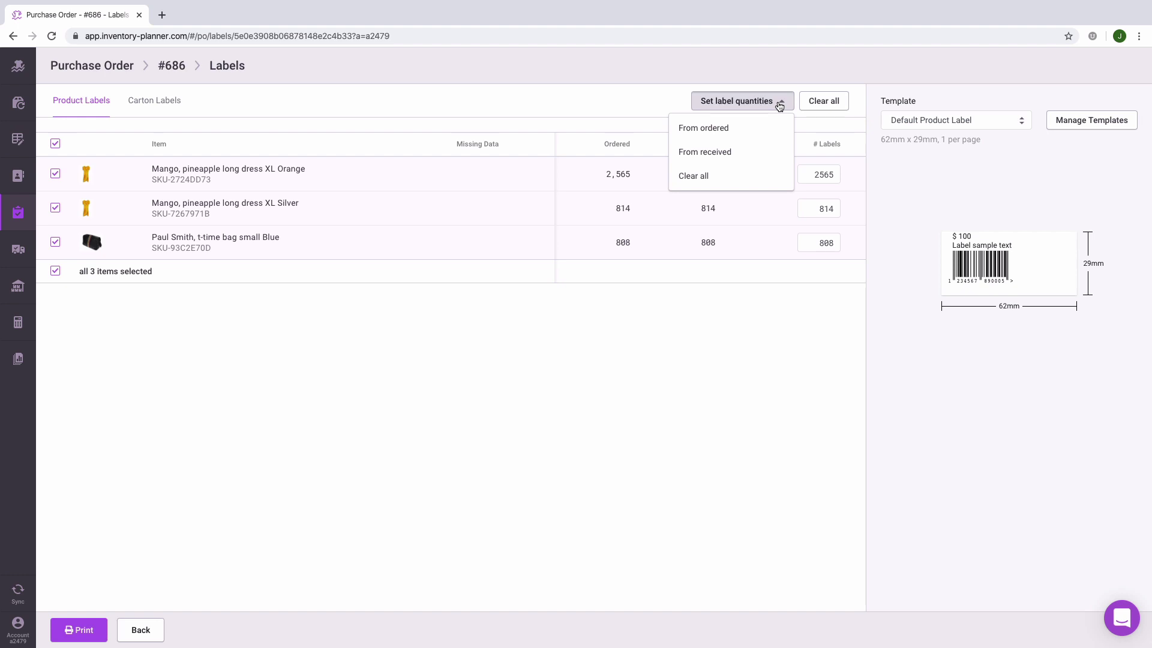
click(780, 103)
click(836, 176)
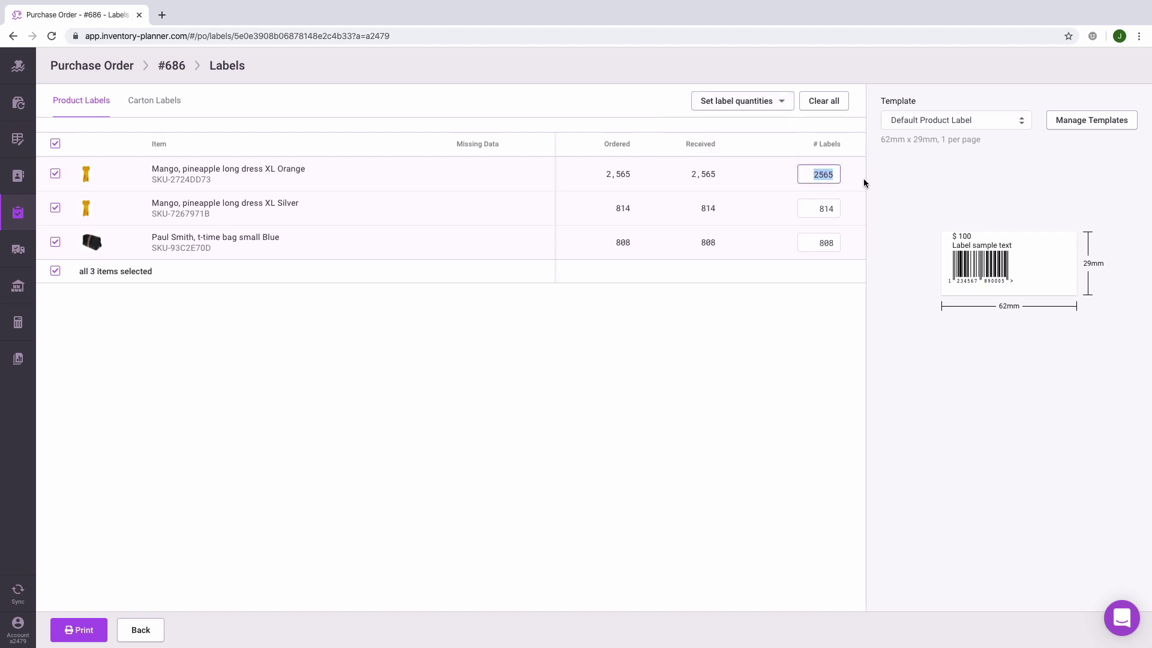
text(1)
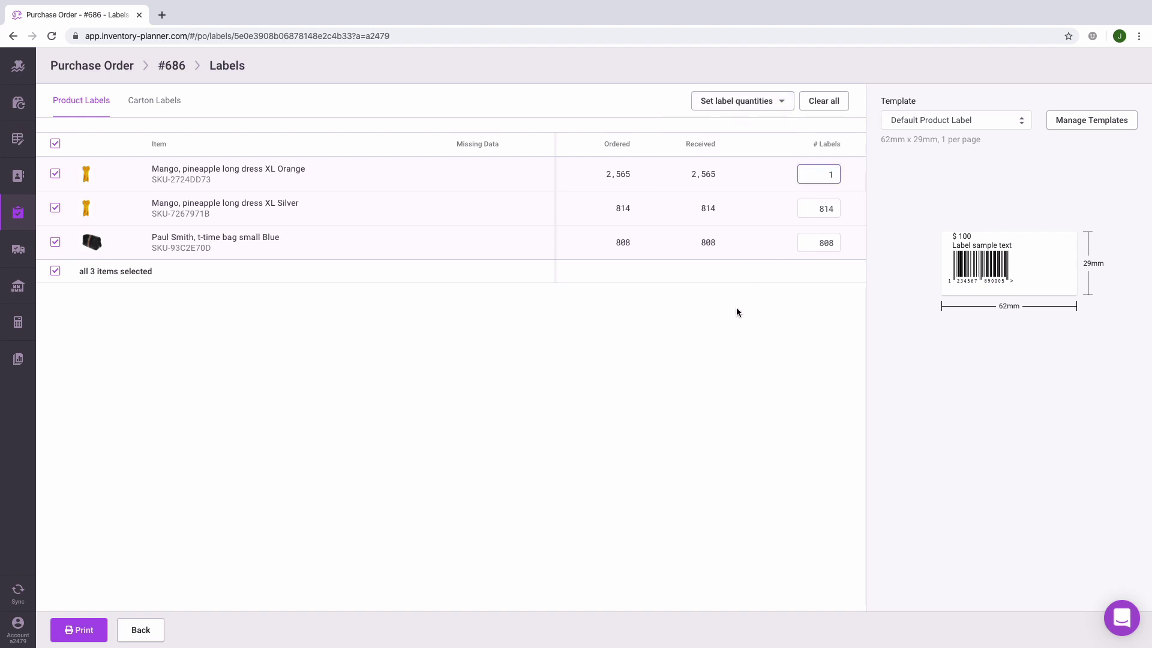